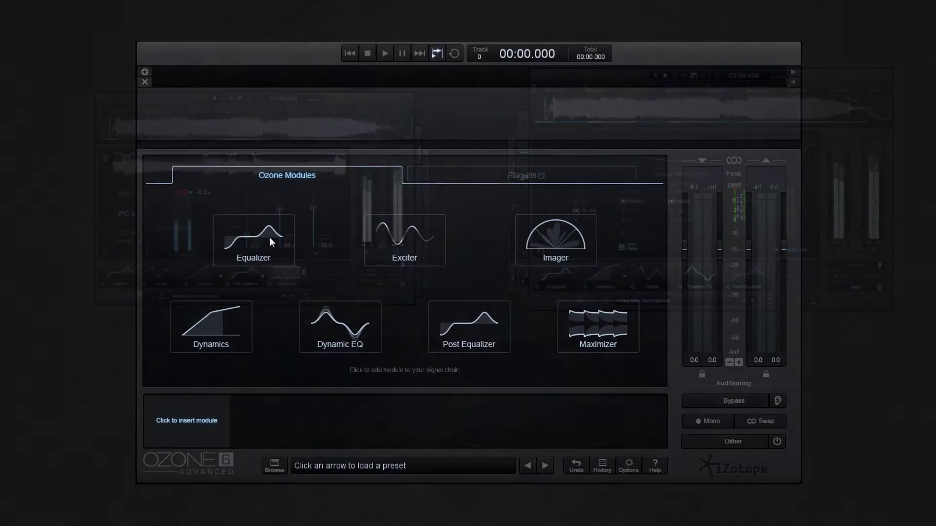
- Add an Equalizer and then a Post Equalizer to the chain, and select the Equalizer
{"action": "left_click", "coordinate": [269, 237]}
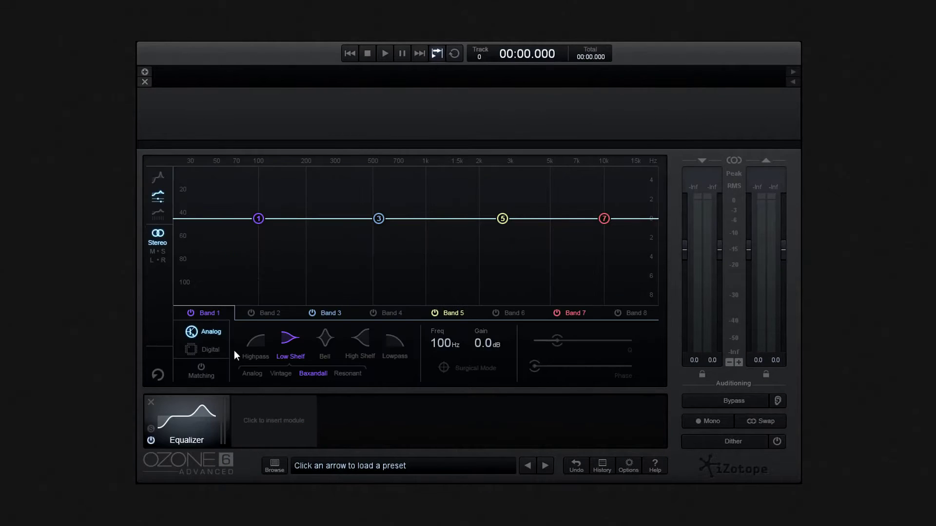
{"action": "left_click", "coordinate": [280, 422]}
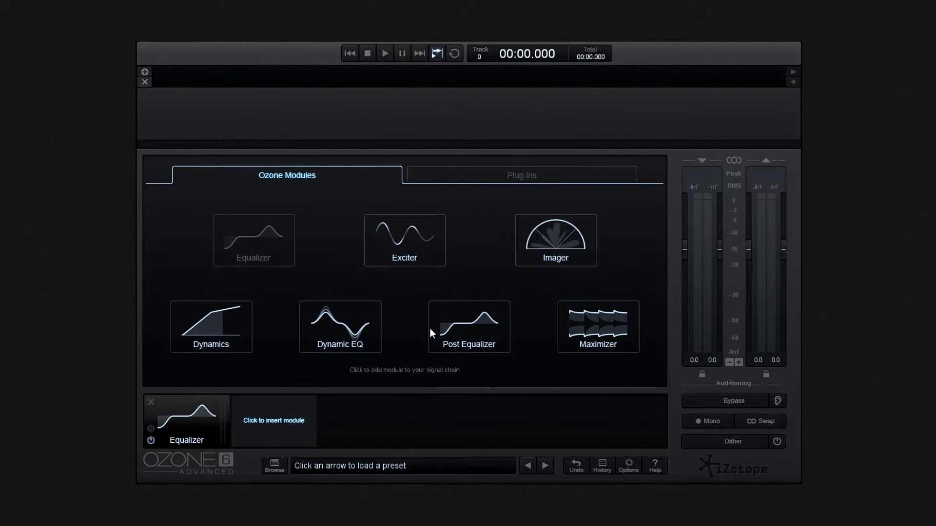
{"action": "left_click", "coordinate": [461, 333]}
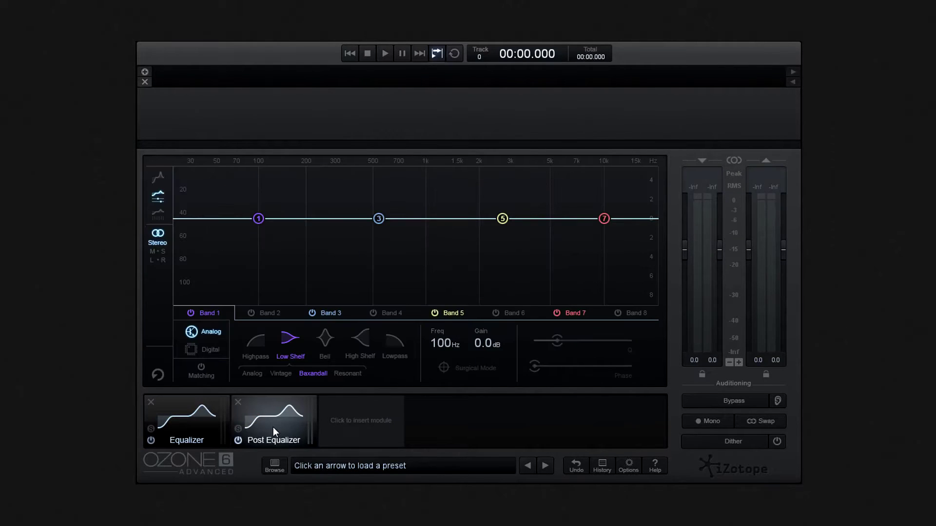
{"action": "left_click", "coordinate": [201, 422]}
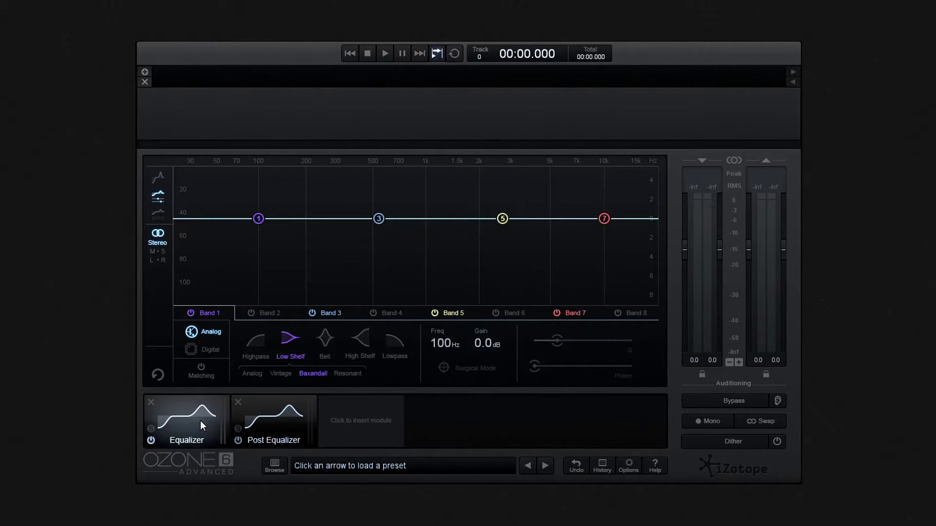
- Try the full-graph, per-band value and band-control views, then re-add and remove the Post Equalizer
{"action": "left_click", "coordinate": [161, 178]}
{"action": "left_click", "coordinate": [281, 425]}
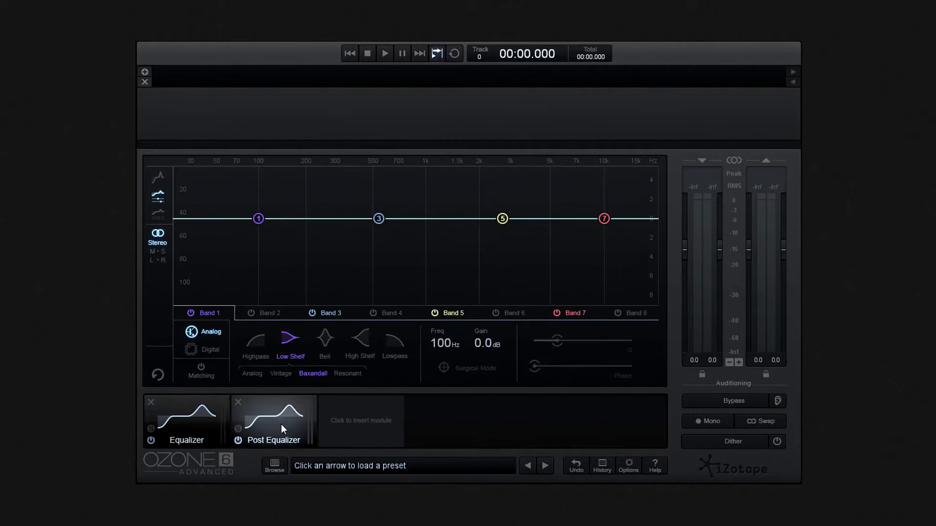
{"action": "left_click", "coordinate": [161, 177]}
{"action": "left_click", "coordinate": [162, 210]}
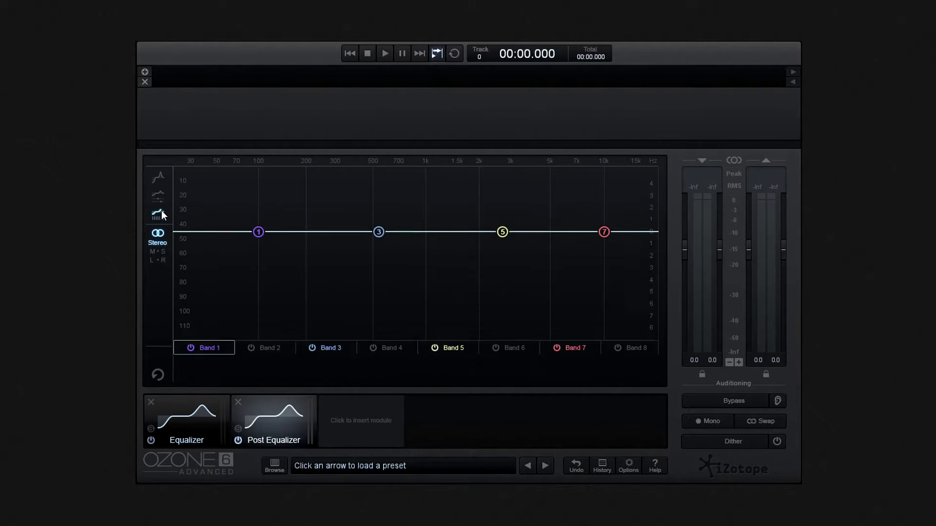
{"action": "left_click", "coordinate": [160, 198]}
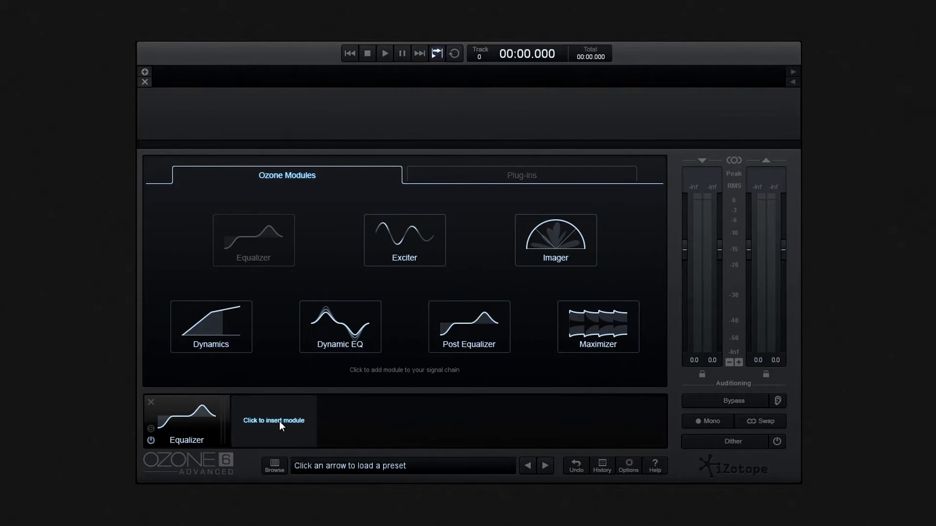
{"action": "left_click", "coordinate": [279, 421]}
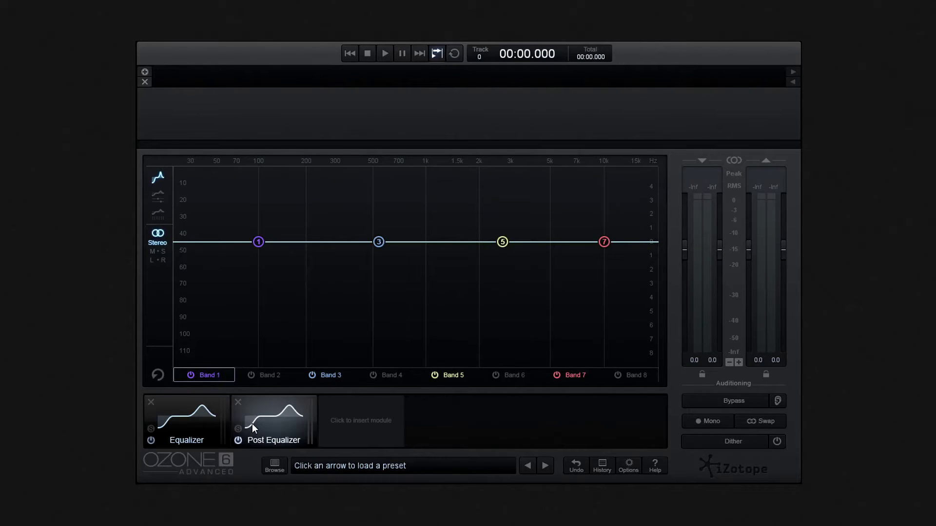
{"action": "left_click", "coordinate": [239, 403]}
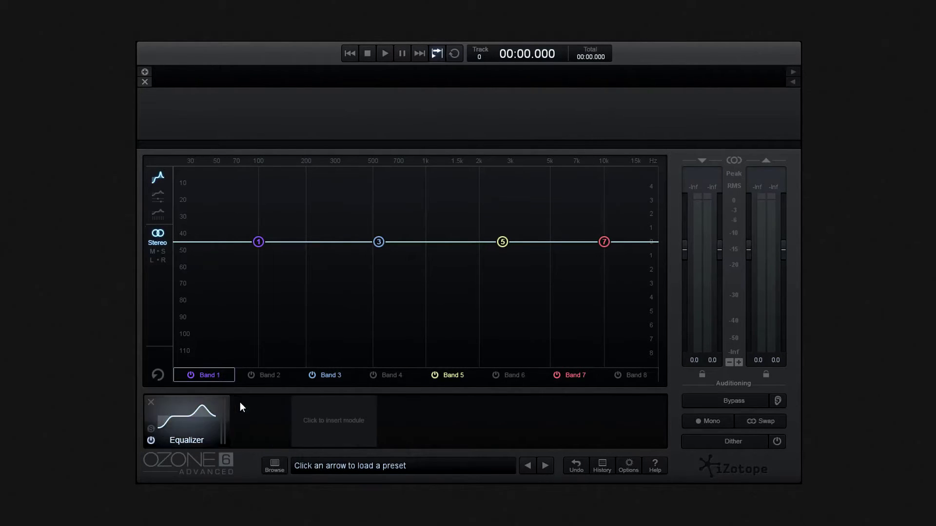
- Remove the Equalizer from the chain and bring up the third-party plug-in list and its settings
{"action": "left_click", "coordinate": [152, 402]}
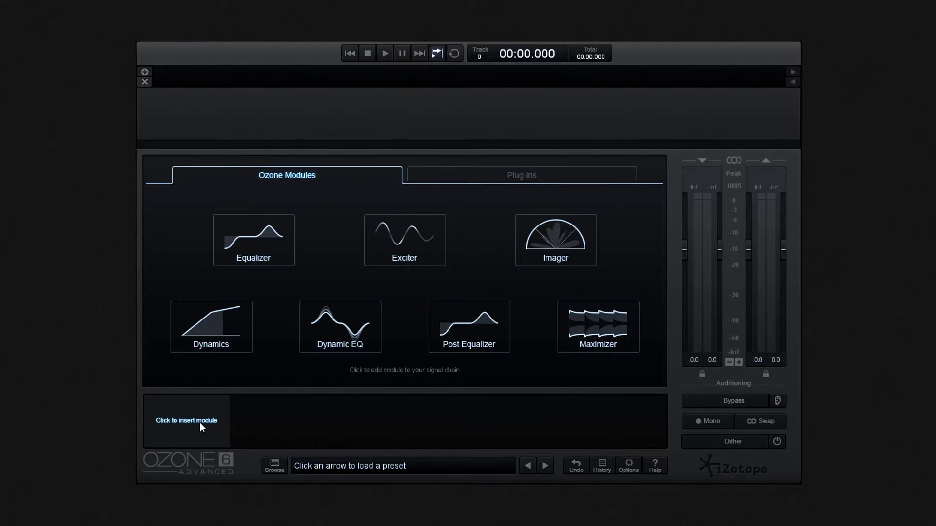
{"action": "left_click", "coordinate": [516, 177]}
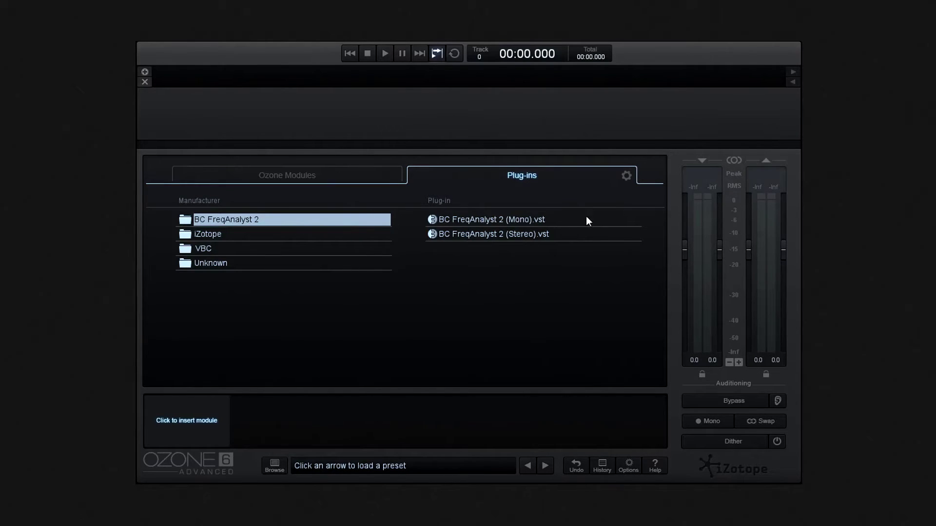
{"action": "left_click", "coordinate": [627, 177]}
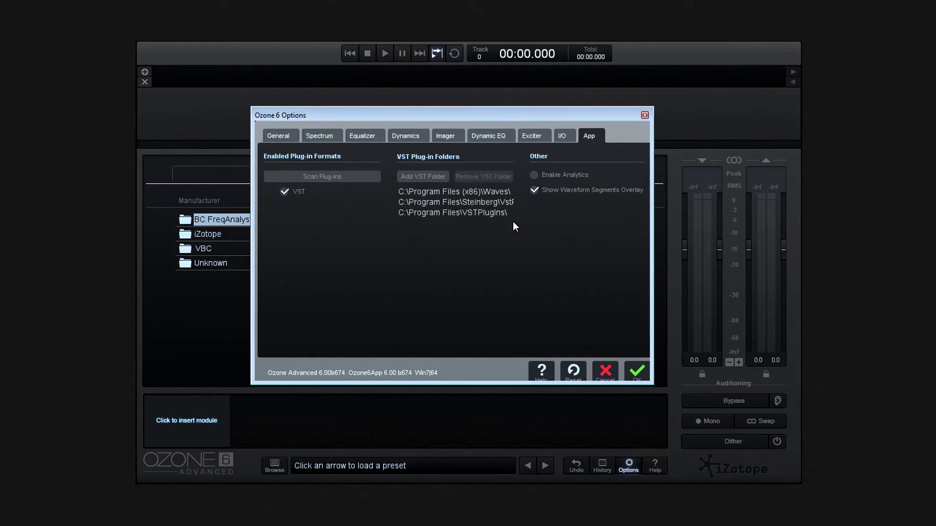
- Rescan the VST plug-in folders, move the Options dialog aside and confirm with OK
{"action": "left_click", "coordinate": [335, 177]}
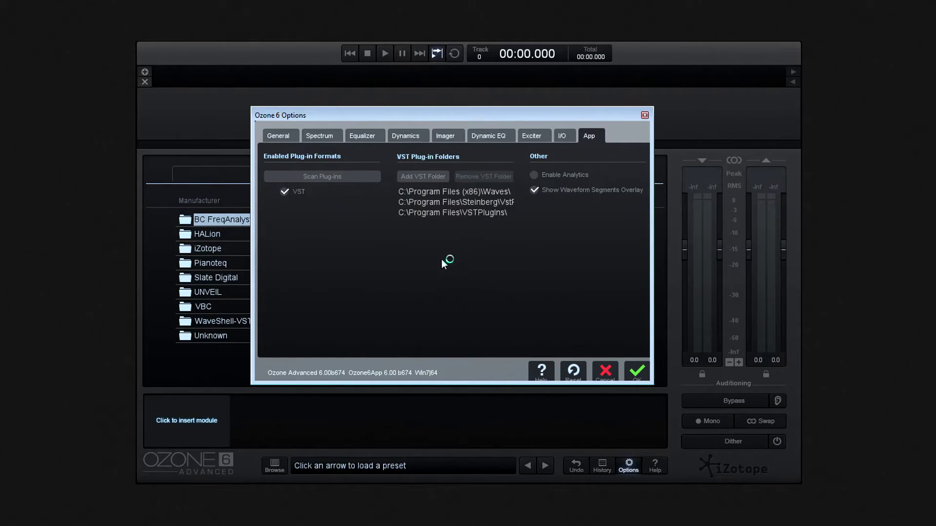
{"action": "left_click_drag", "start_coordinate": [423, 113], "coordinate": [527, 97]}
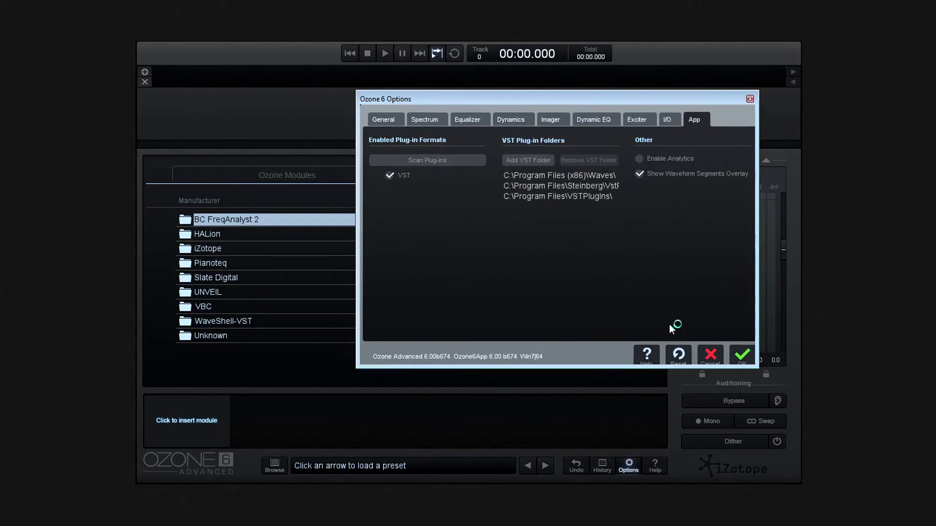
{"action": "left_click", "coordinate": [742, 357]}
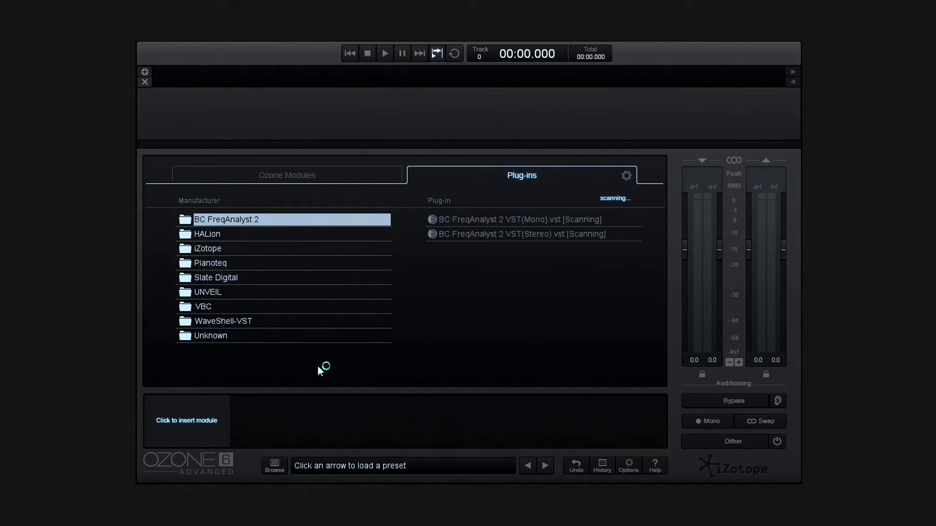
- Browse the iZotope, Slate Digital, UNVEIL, VBC, WaveShell-VST and Unknown plug-in folders, then insert VBC FG-MU
{"action": "left_click", "coordinate": [224, 250]}
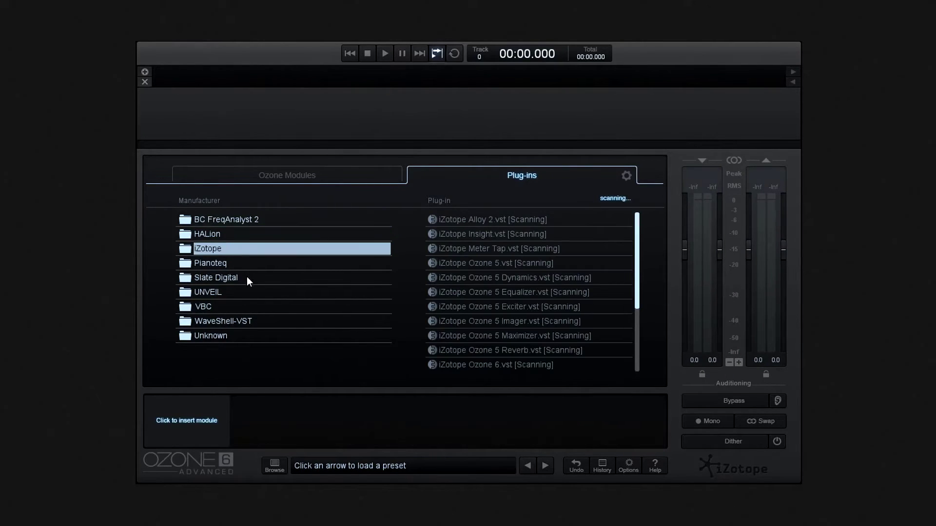
{"action": "left_click", "coordinate": [247, 278]}
{"action": "left_click", "coordinate": [253, 292]}
{"action": "left_click", "coordinate": [267, 307]}
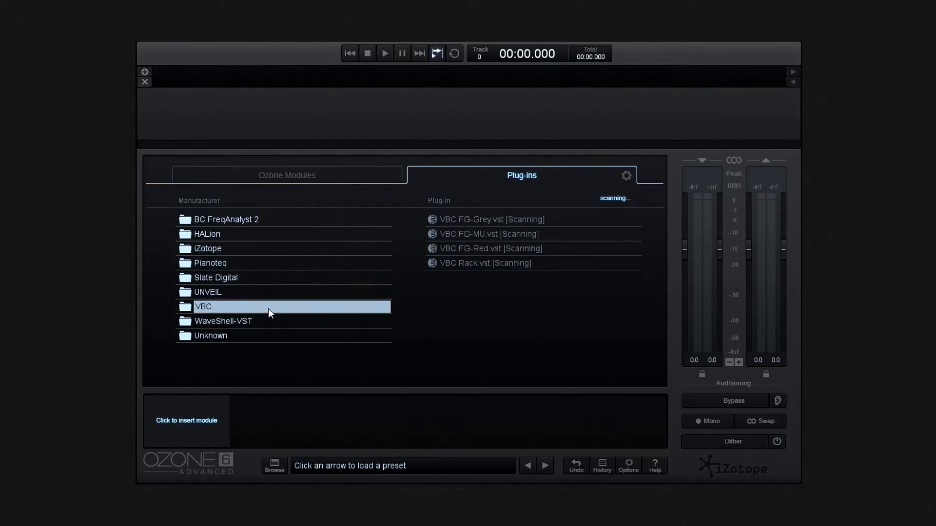
{"action": "left_click", "coordinate": [275, 321]}
{"action": "left_click", "coordinate": [274, 336]}
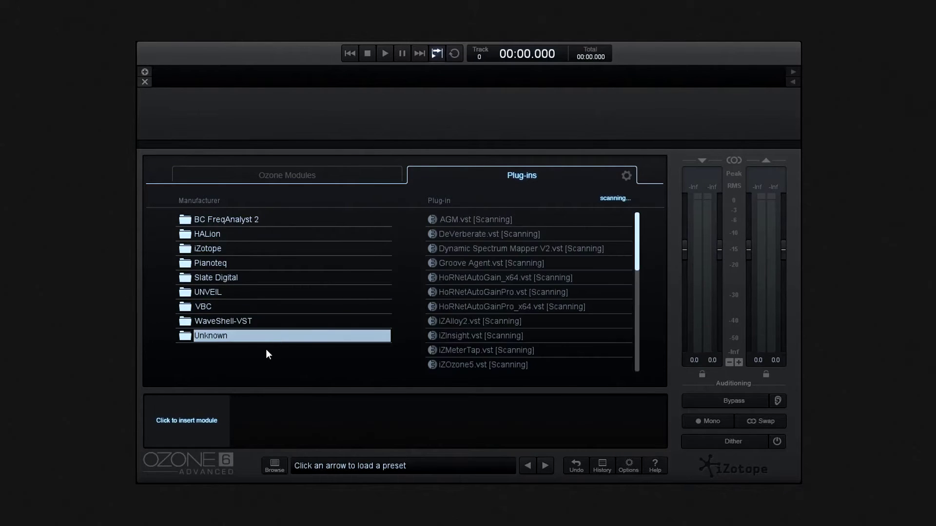
{"action": "left_click", "coordinate": [309, 177]}
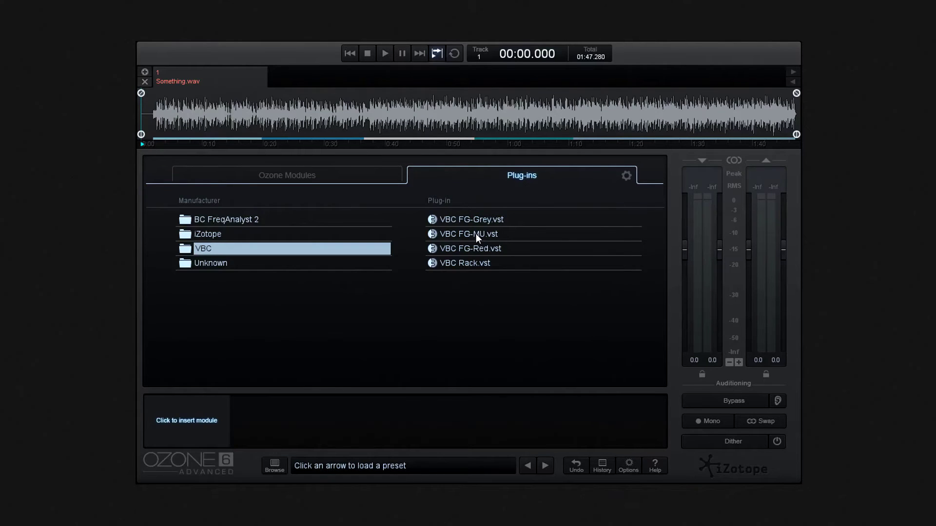
{"action": "double_click", "coordinate": [476, 234]}
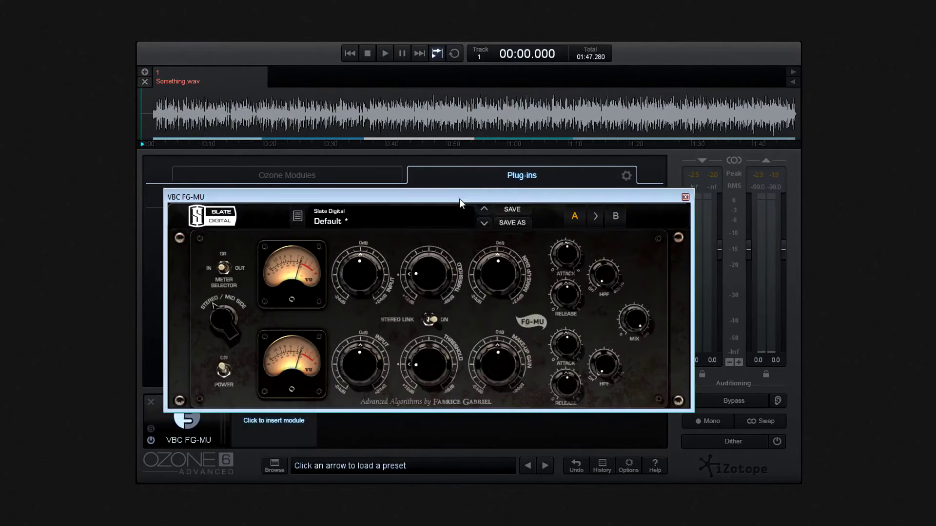
- Load the FG-MU 01 Glue preset, start playback, and raise the make-up gain to about 0 dB
{"action": "left_click", "coordinate": [344, 222]}
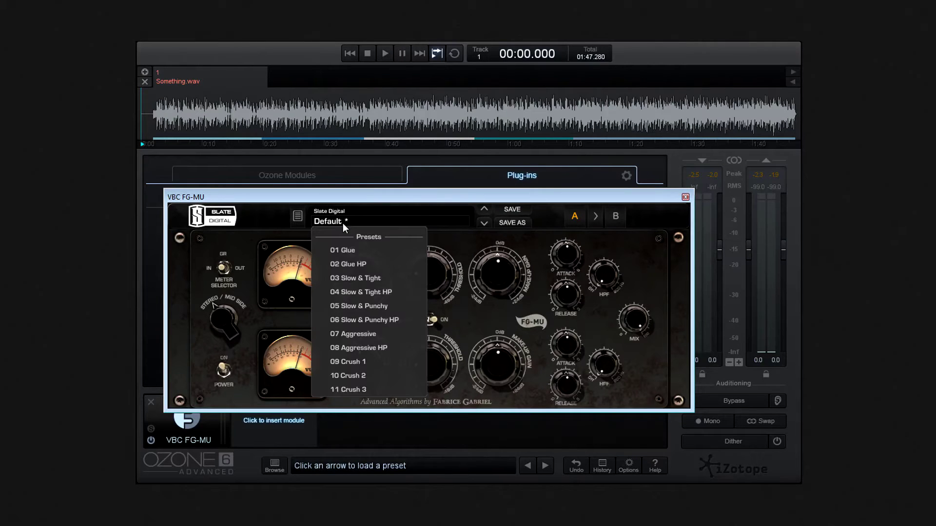
{"action": "left_click", "coordinate": [349, 253]}
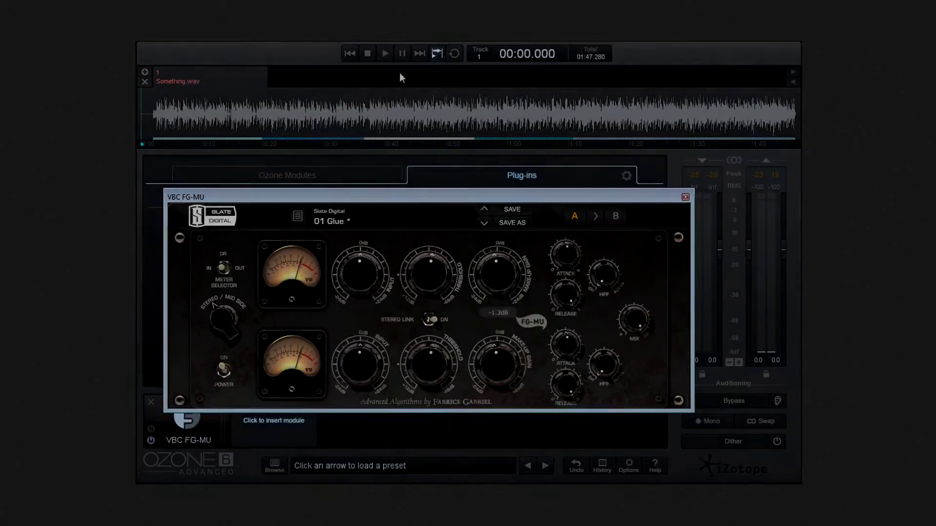
{"action": "left_click", "coordinate": [384, 52]}
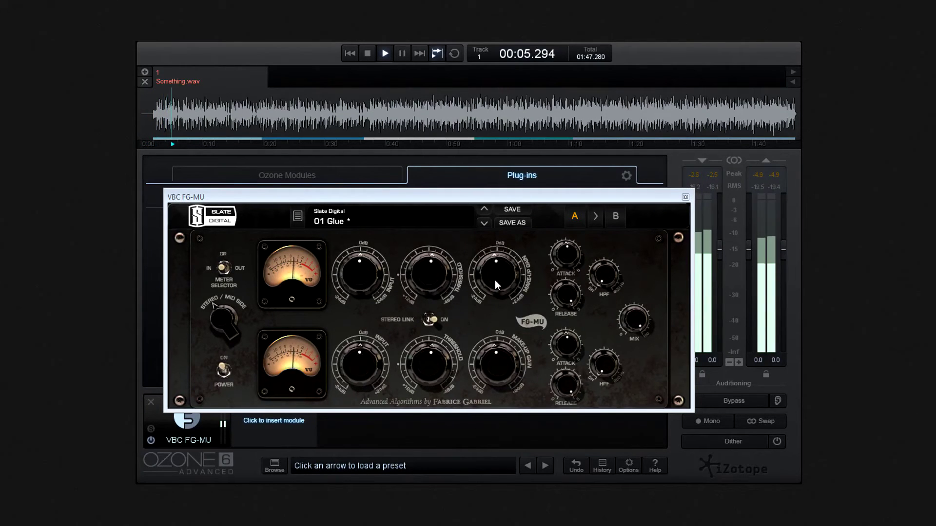
{"action": "mouse_move", "coordinate": [495, 280]}
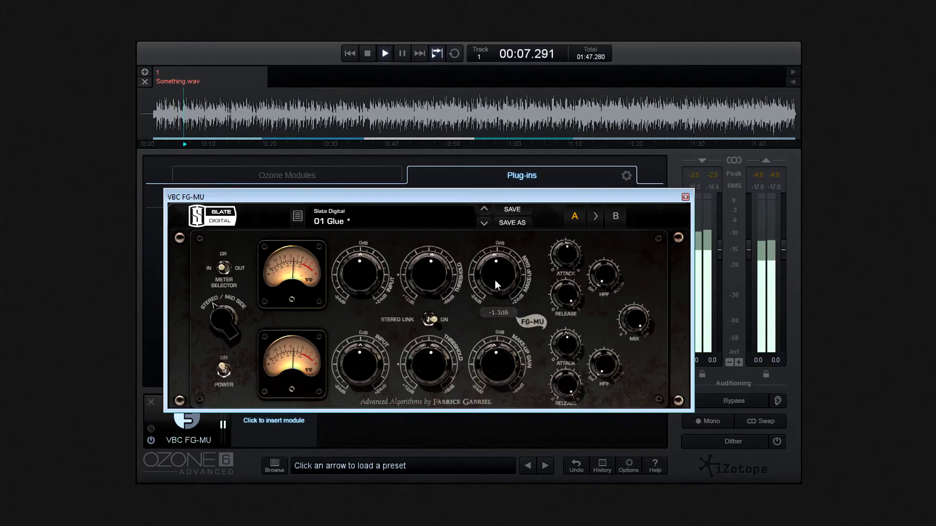
{"action": "scroll", "coordinate": [495, 280], "scroll_direction": "up", "scroll_amount": 2}
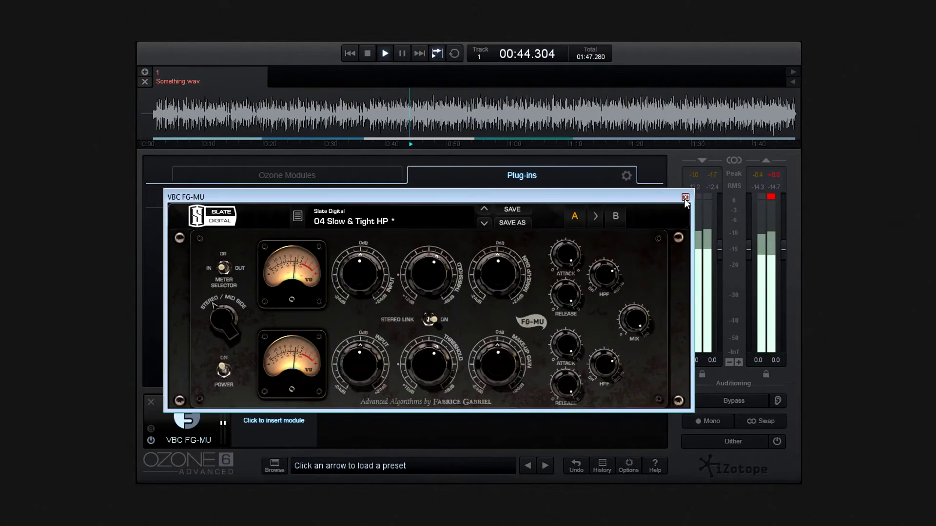
{"action": "left_click", "coordinate": [685, 197]}
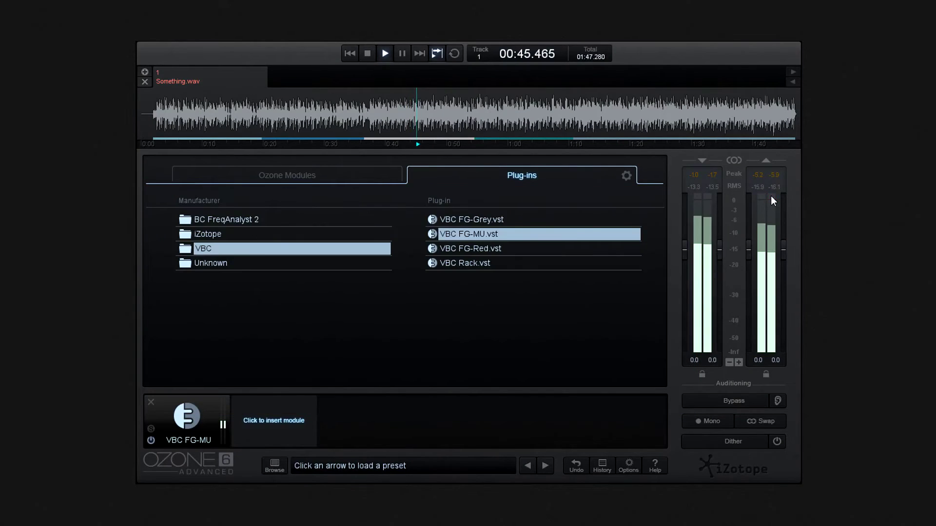
- Add a Dynamic EQ, insert a Post Equalizer after it, then delete the Dynamic EQ
{"action": "left_click", "coordinate": [289, 178]}
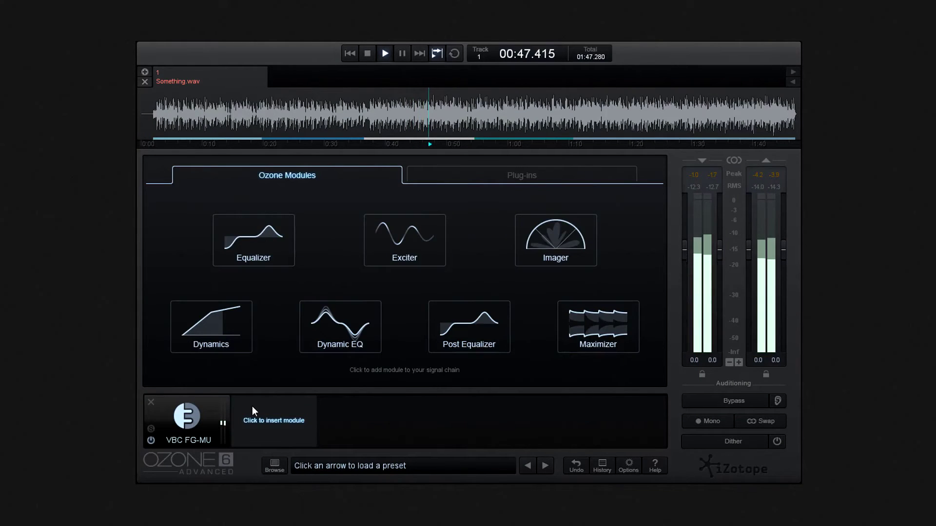
{"action": "left_click", "coordinate": [324, 334]}
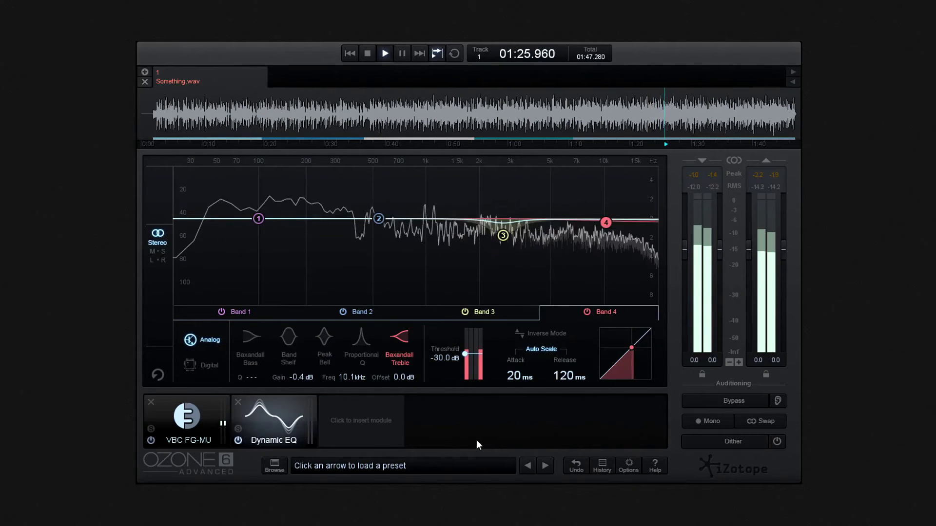
{"action": "left_click", "coordinate": [343, 426]}
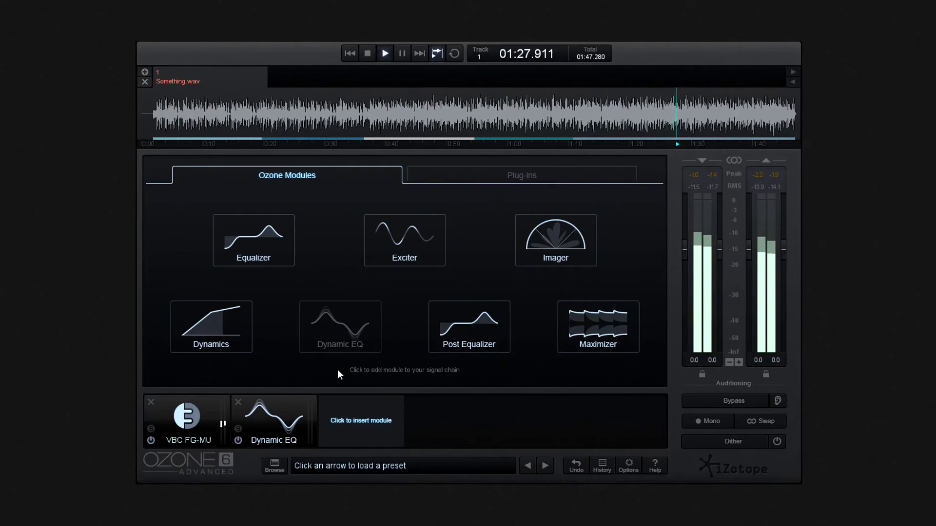
{"action": "left_click", "coordinate": [465, 336]}
{"action": "left_click", "coordinate": [238, 402]}
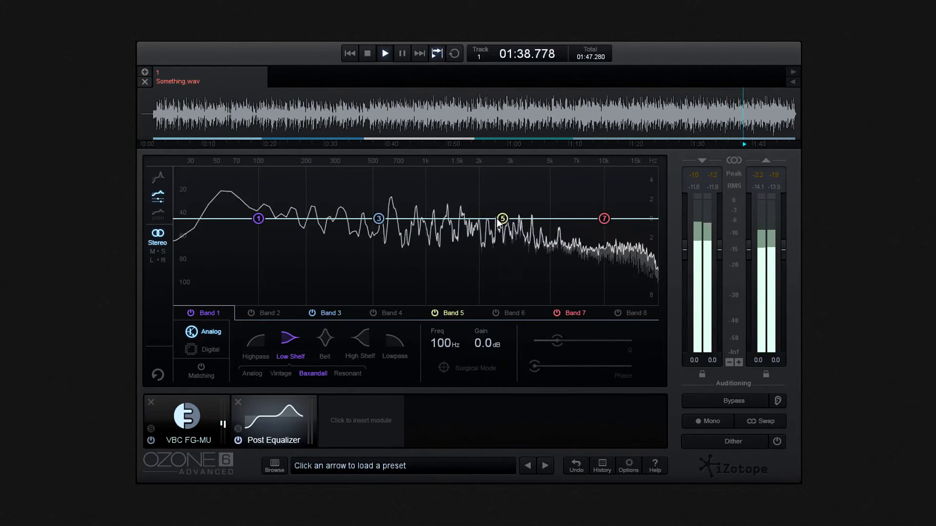
- Dip Post Equalizer bands 5 and 3 slightly and set Band 1 to a 69.6 Hz, -1.0 dB low shelf
{"action": "left_click_drag", "start_coordinate": [502, 218], "coordinate": [502, 226]}
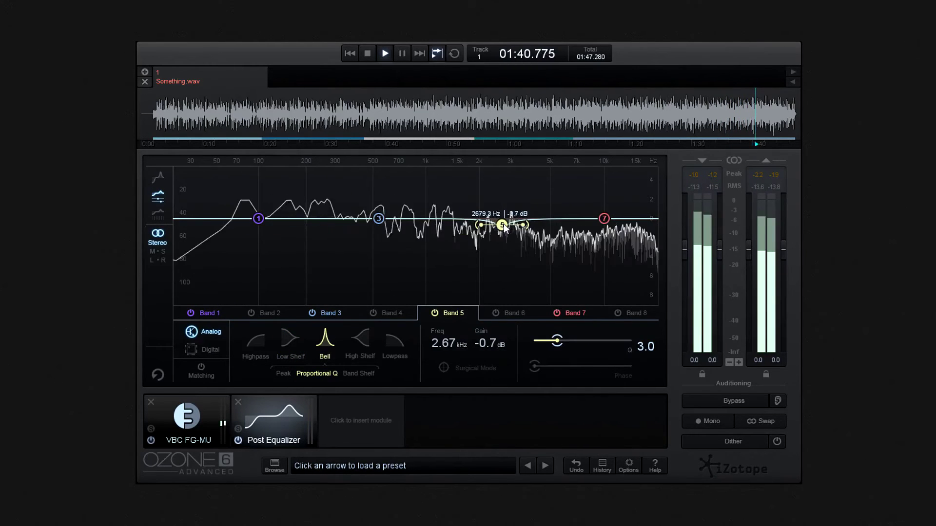
{"action": "left_click_drag", "start_coordinate": [378, 219], "coordinate": [379, 225]}
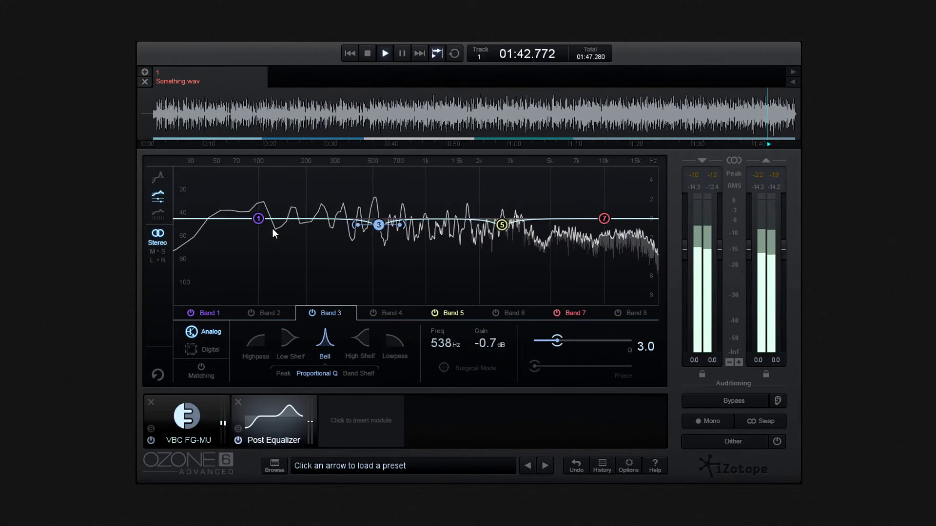
{"action": "left_click_drag", "start_coordinate": [261, 222], "coordinate": [237, 231]}
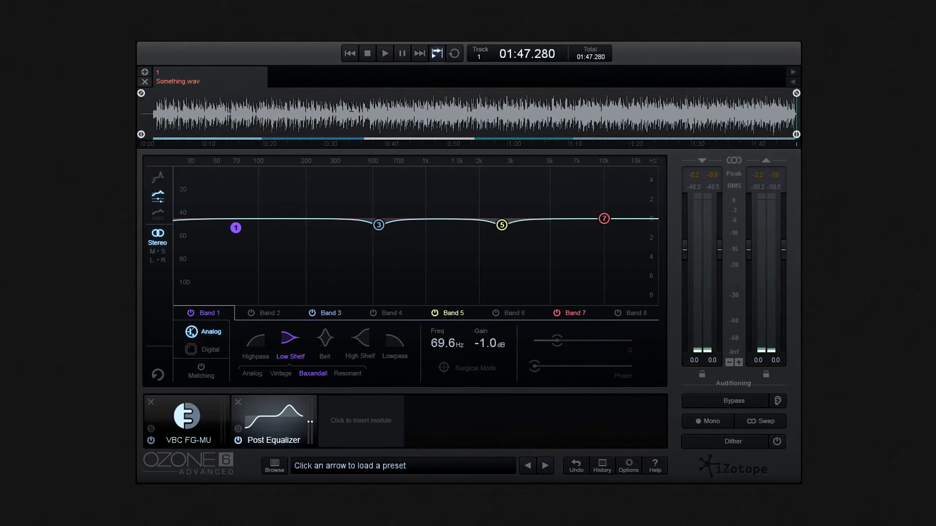
- Stop playback, audition a narrow band swept from about 1352 Hz to 919 Hz, then resume playback
{"action": "left_click", "coordinate": [365, 53]}
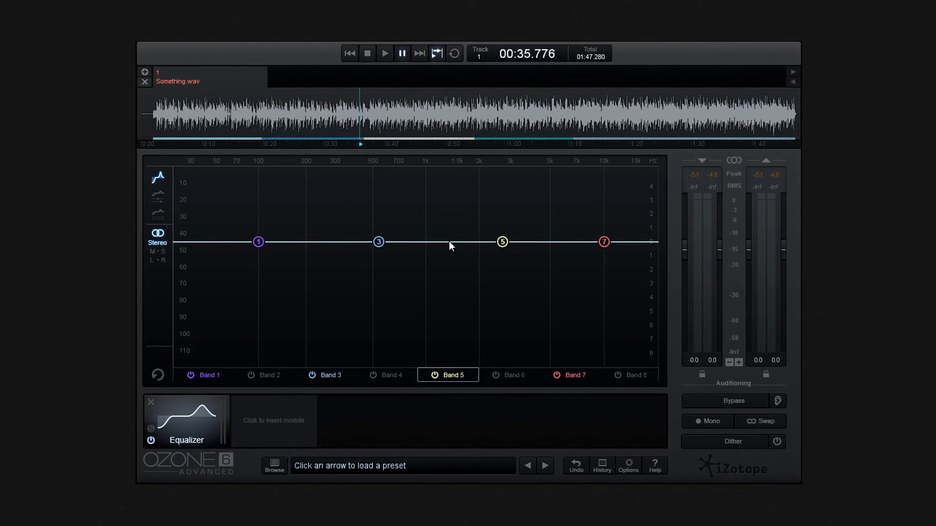
{"action": "left_click", "coordinate": [449, 241], "text": "alt"}
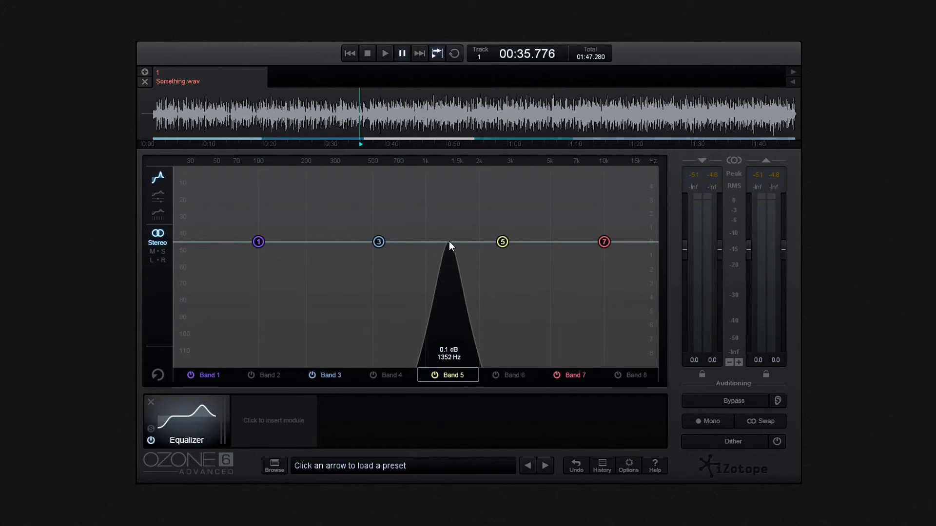
{"action": "mouse_move", "coordinate": [449, 241]}
{"action": "left_mouse_down"}
{"action": "mouse_move", "coordinate": [468, 241]}
{"action": "mouse_move", "coordinate": [419, 243]}
{"action": "mouse_move", "coordinate": [547, 252]}
{"action": "mouse_move", "coordinate": [471, 245]}
{"action": "mouse_move", "coordinate": [456, 172]}
{"action": "mouse_move", "coordinate": [455, 249]}
{"action": "left_mouse_up"}
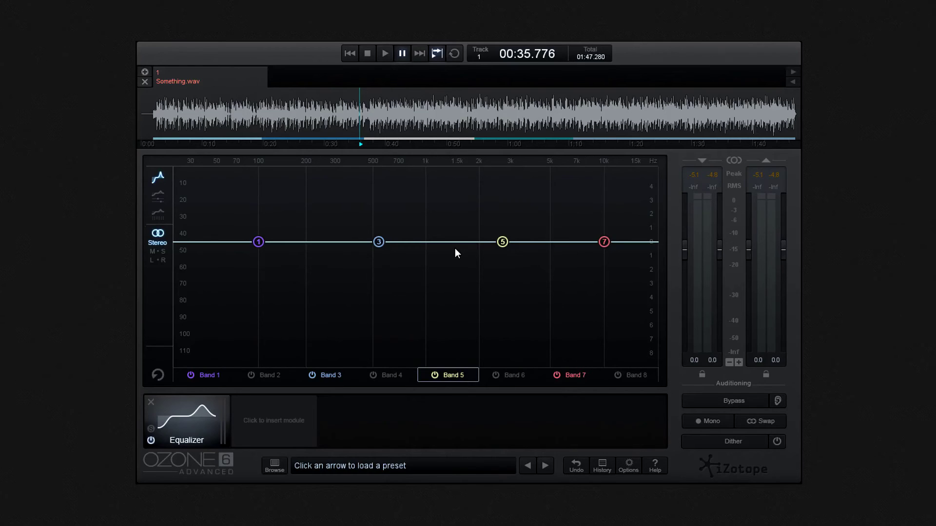
{"action": "left_click", "coordinate": [385, 54]}
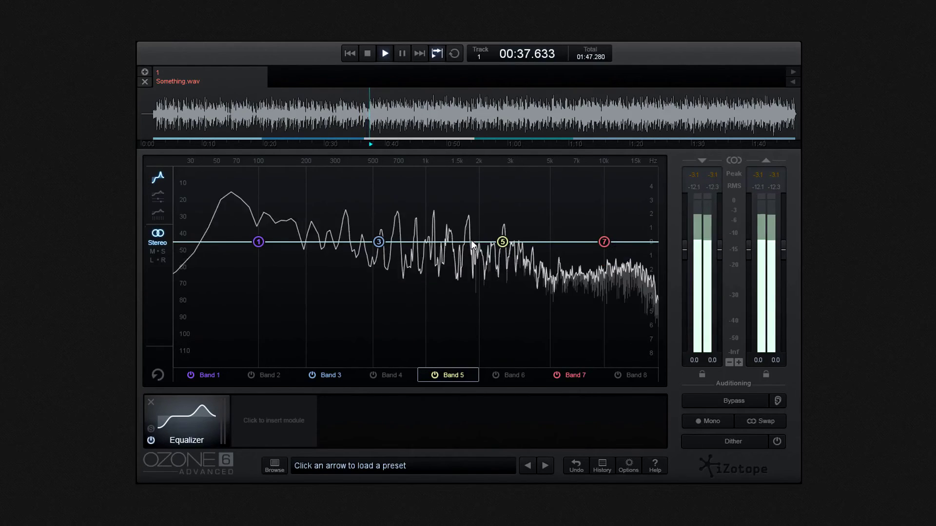
- Audition around 1469, 5410 and 1070 Hz, set band 5 to a slight cut near 4946 Hz, then stop
{"action": "left_click_drag", "start_coordinate": [471, 240], "coordinate": [549, 166]}
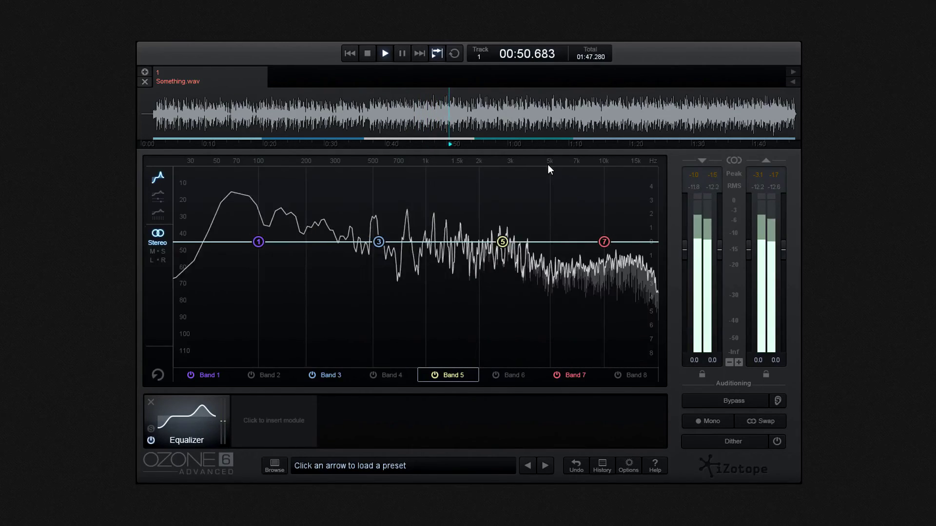
{"action": "left_click_drag", "start_coordinate": [553, 207], "coordinate": [534, 254]}
{"action": "double_click", "coordinate": [550, 241]}
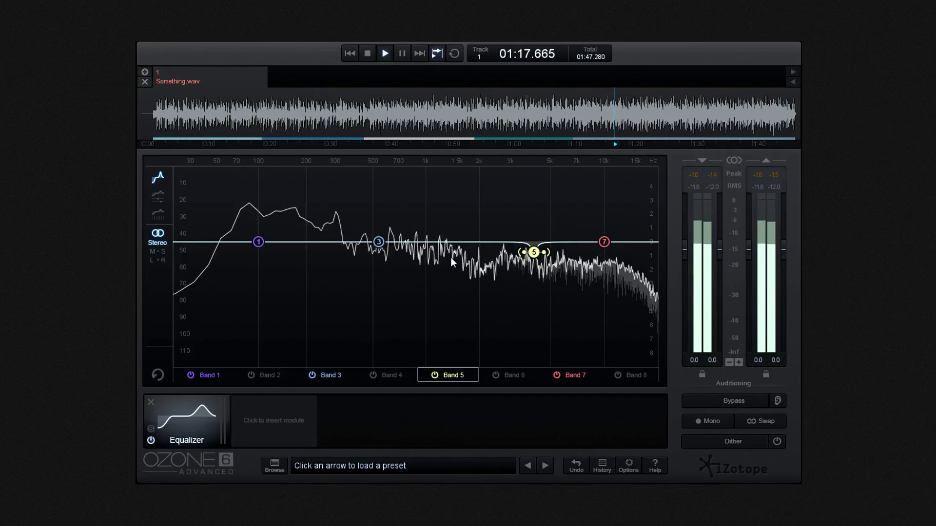
{"action": "left_click_drag", "start_coordinate": [449, 240], "coordinate": [420, 241]}
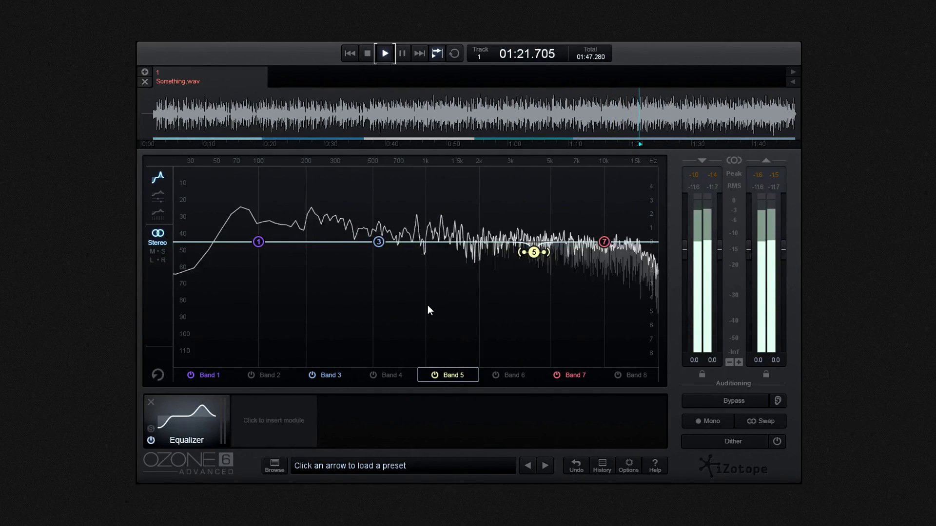
{"action": "left_click", "coordinate": [367, 54]}
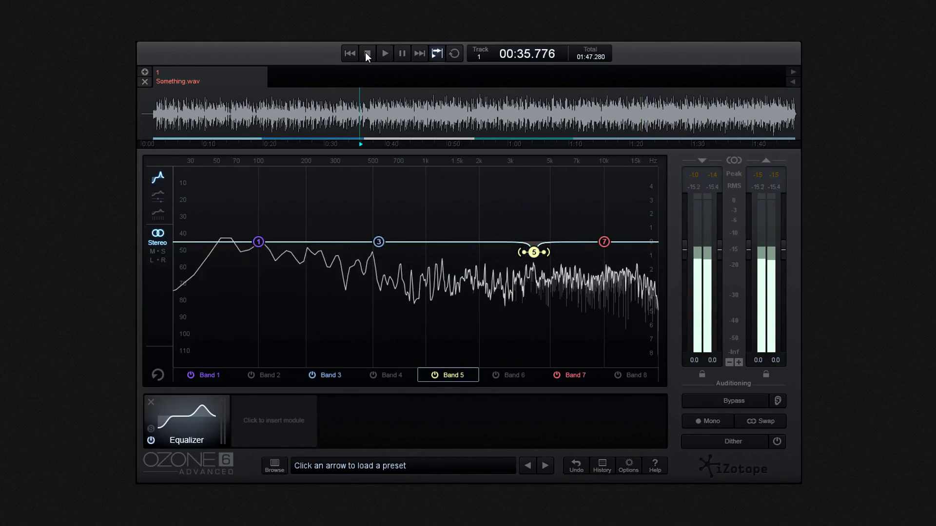